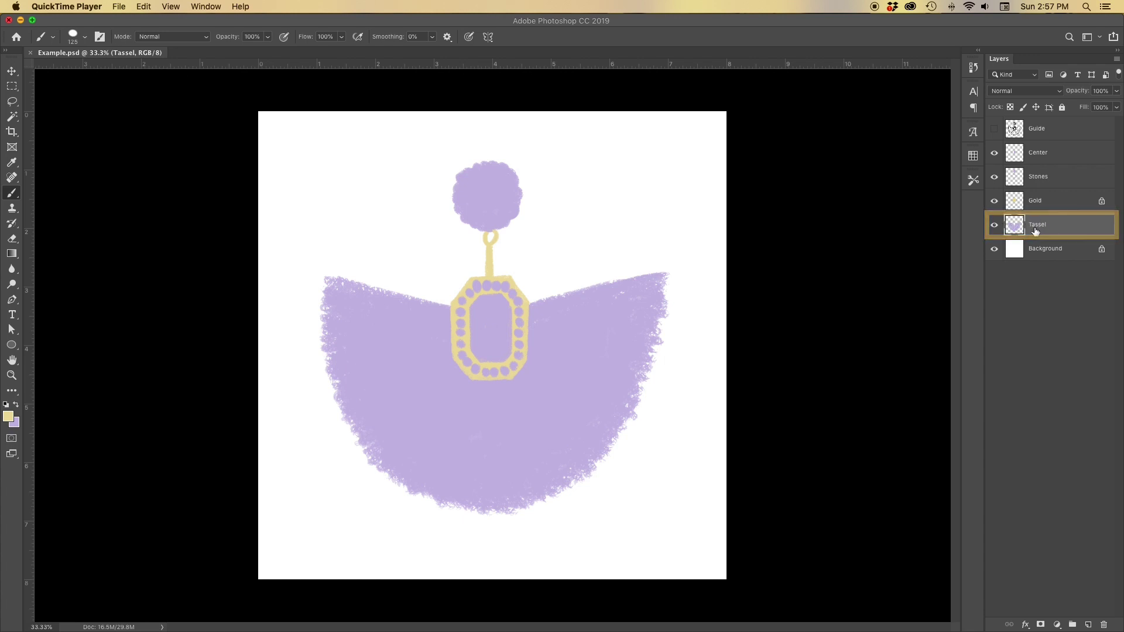
Step: Toggle the Tassel layer's visibility, then add and delete a test empty layer above it
{"action": "left_click", "coordinate": [994, 224]}
{"action": "left_click", "coordinate": [994, 225]}
{"action": "left_click", "coordinate": [994, 224]}
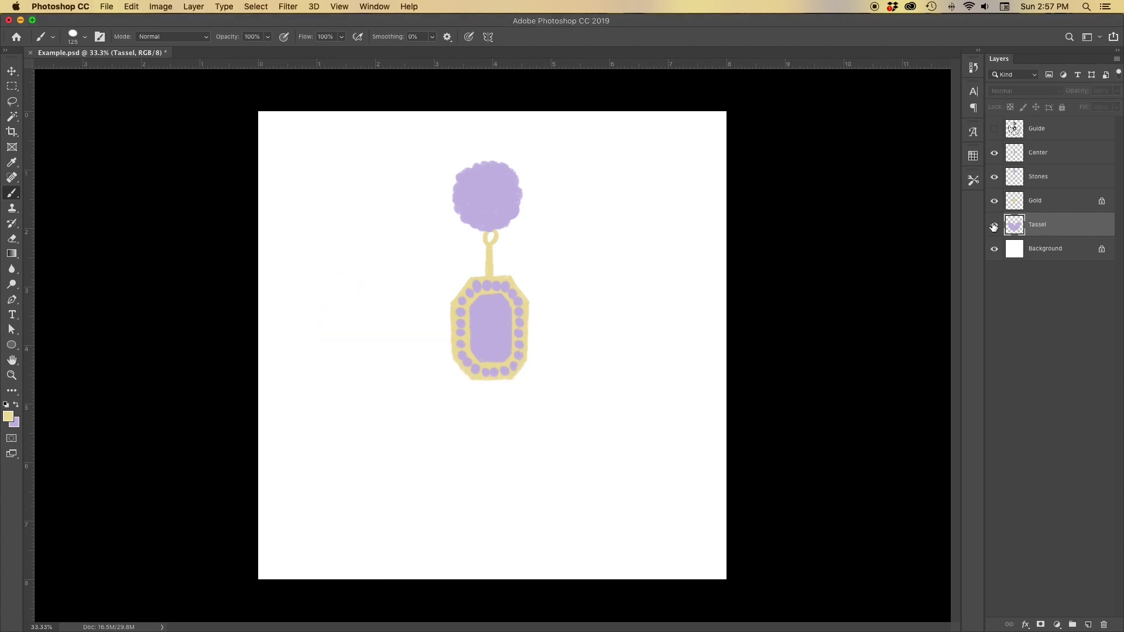
{"action": "left_click", "coordinate": [994, 225]}
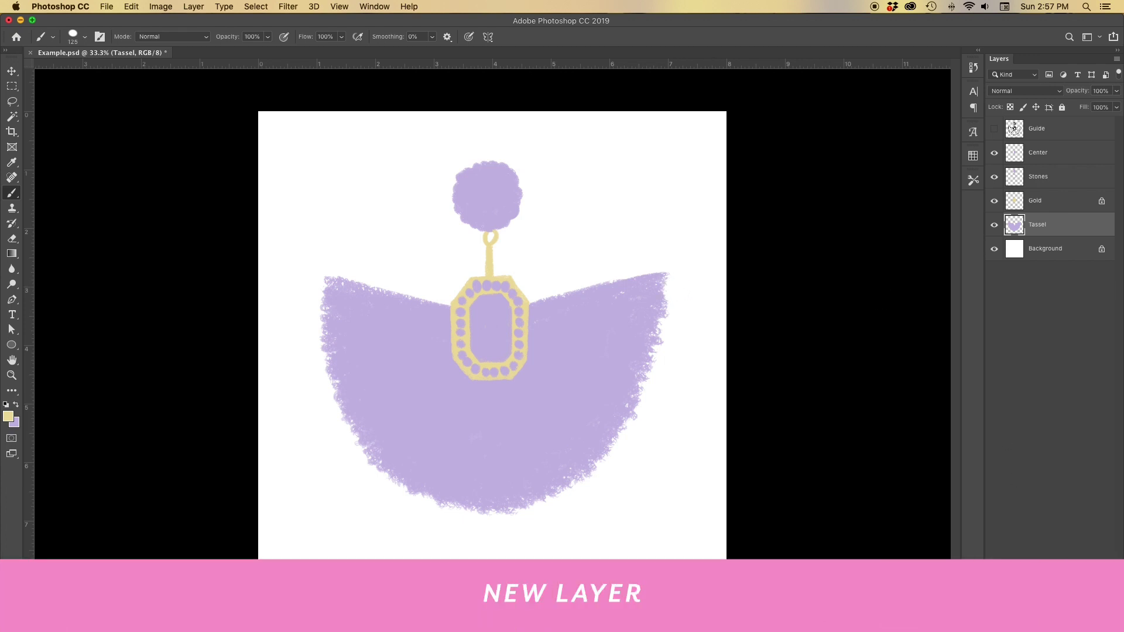
{"action": "left_click", "coordinate": [1088, 626]}
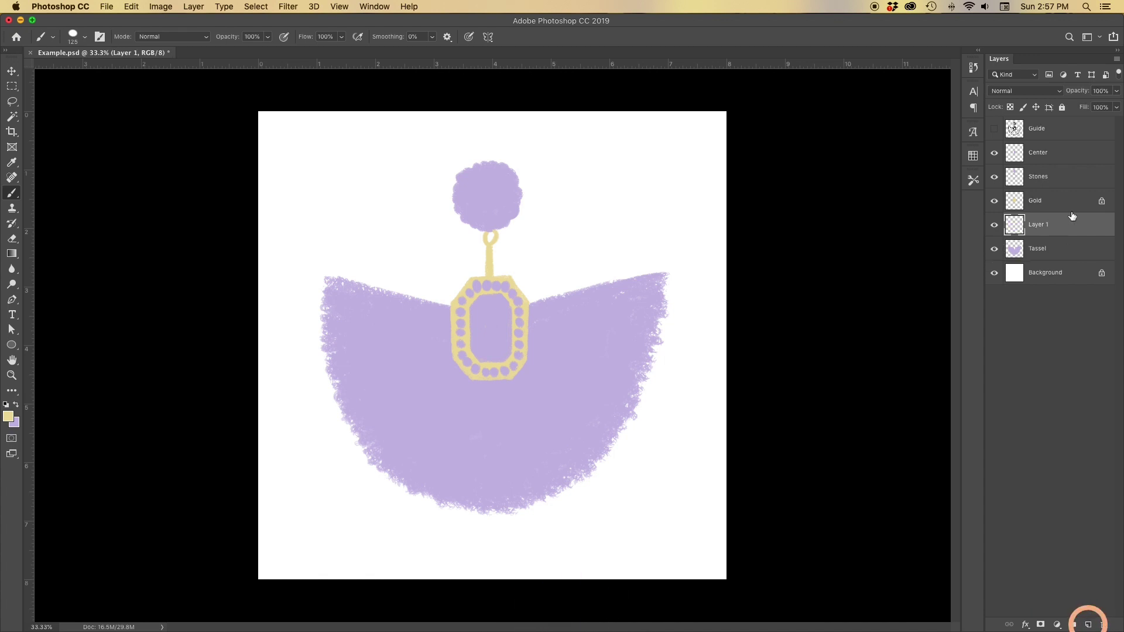
{"action": "key", "text": "Delete"}
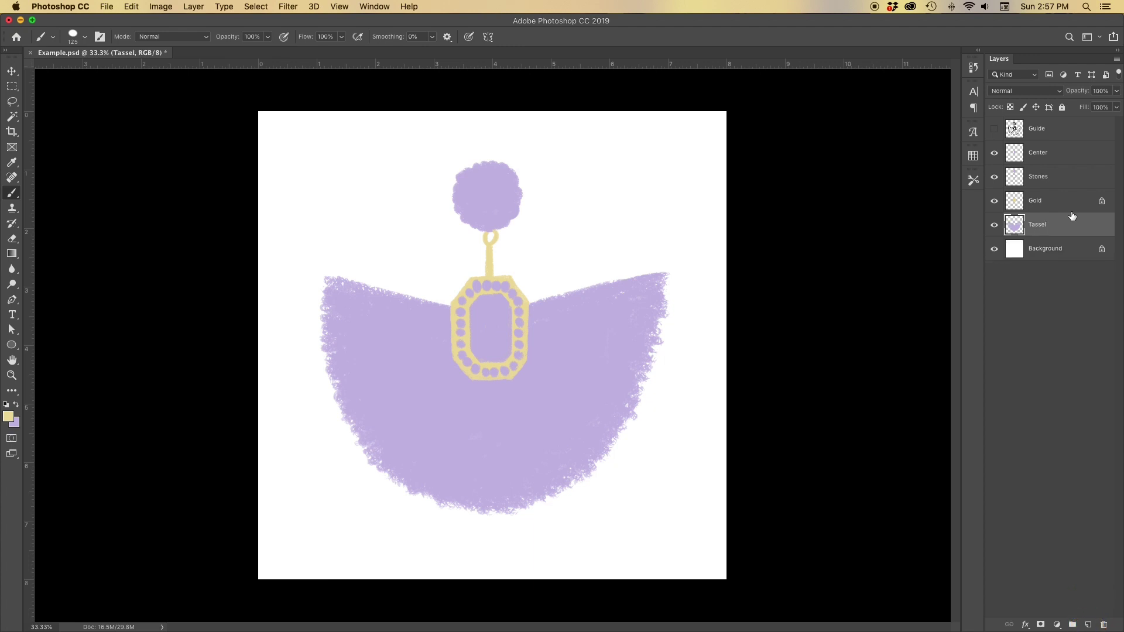
Step: Start a new layer from Layer > New > Layer, then dismiss it without creating it
{"action": "left_click", "coordinate": [193, 6]}
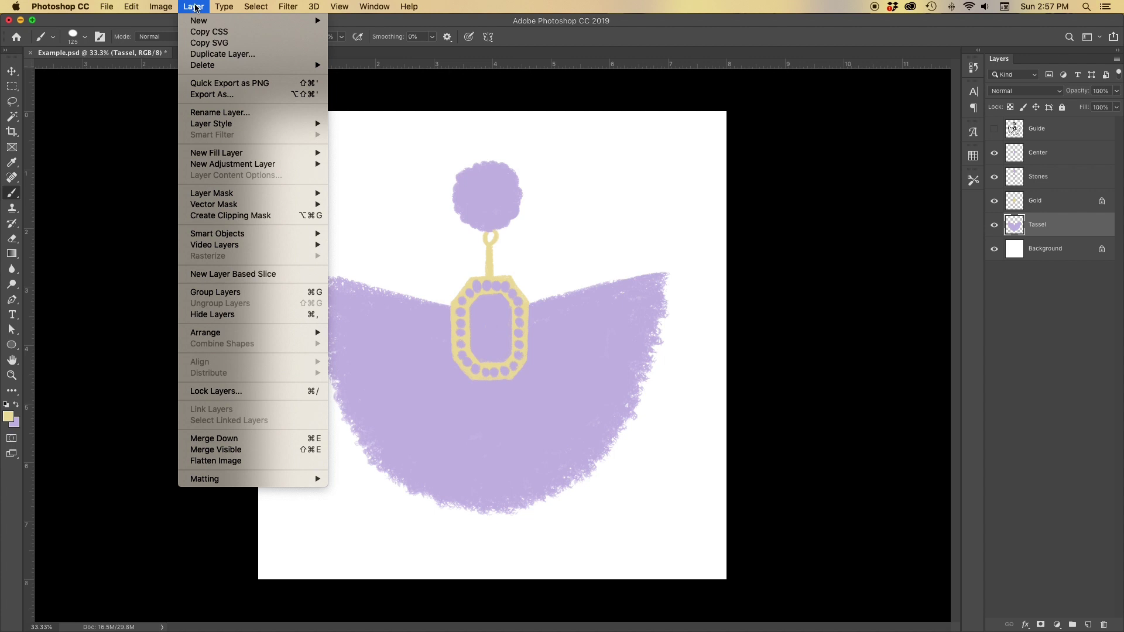
{"action": "mouse_move", "coordinate": [198, 21]}
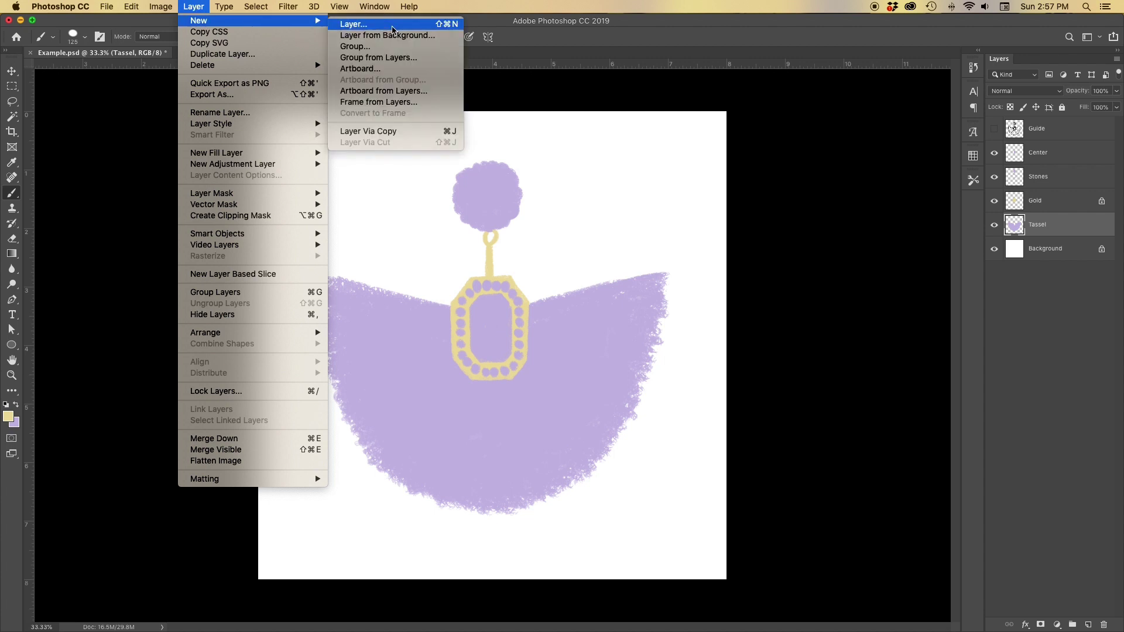
{"action": "left_click", "coordinate": [399, 21]}
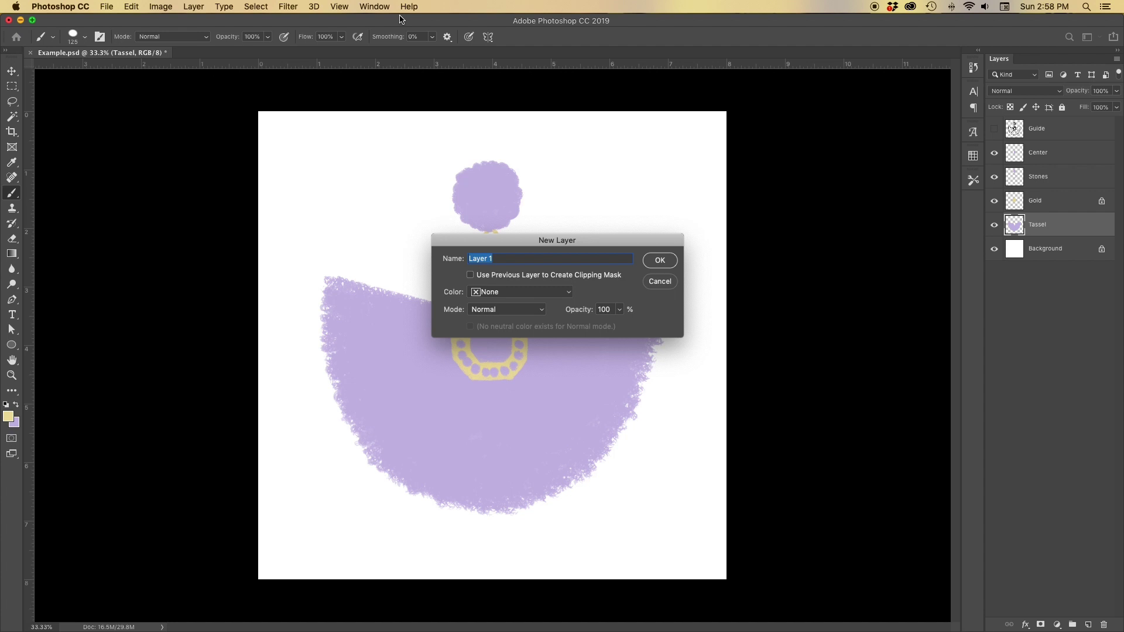
{"action": "type", "text": "Glitter"}
{"action": "key", "text": "Return"}
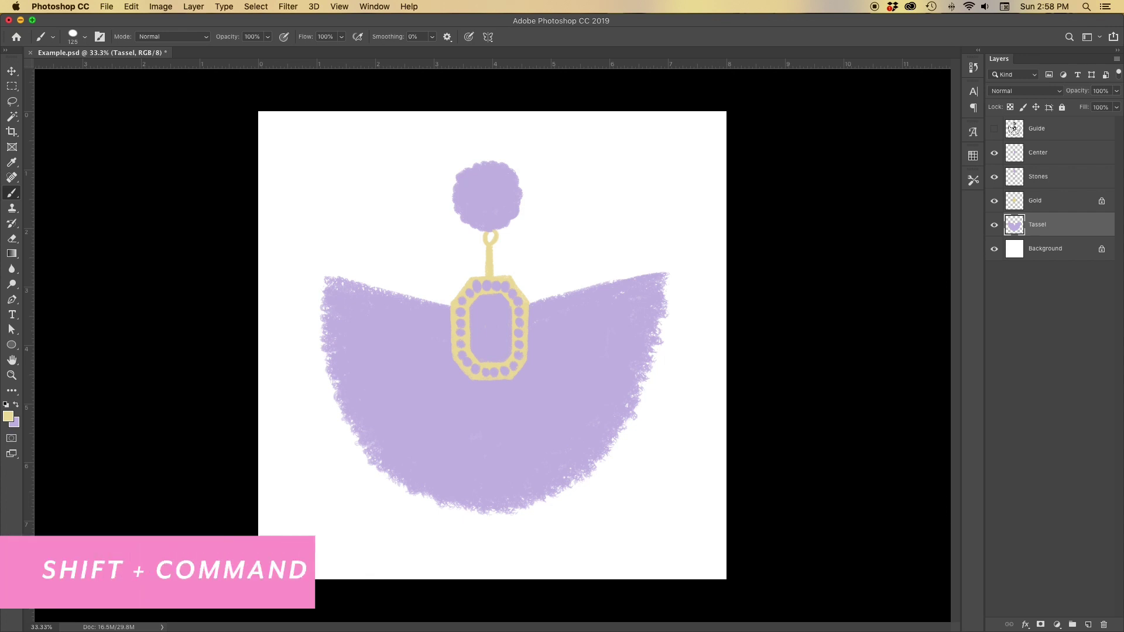
Step: Create a new empty layer named Shadow with Shift+Cmd+N
{"action": "key", "text": "shift+super+n"}
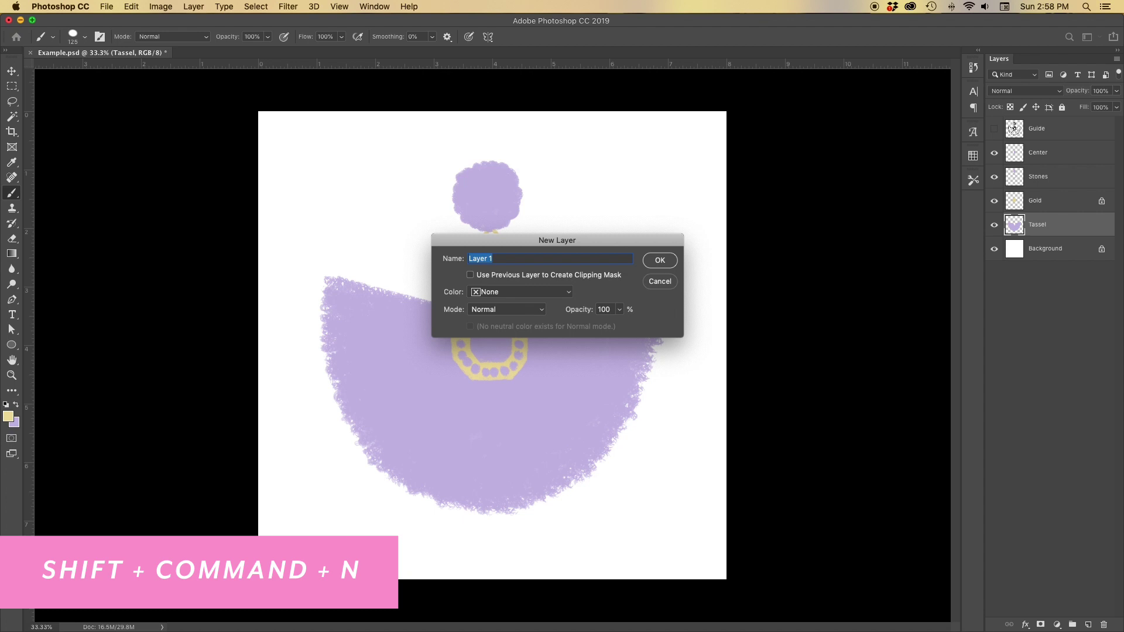
{"action": "type", "text": "Shadow"}
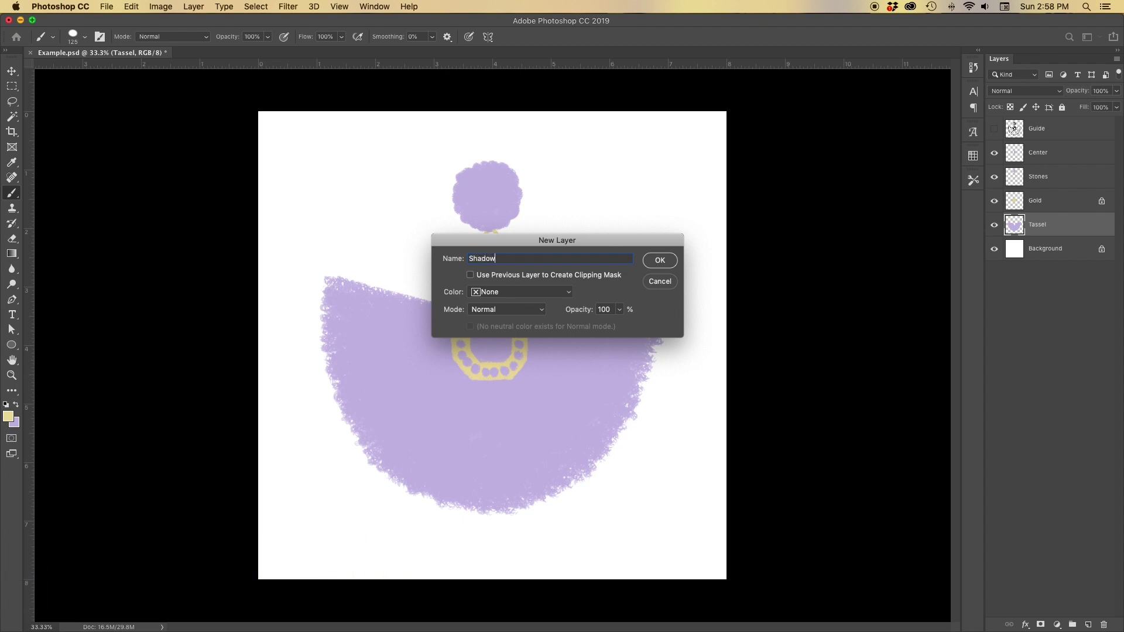
{"action": "key", "text": "Return"}
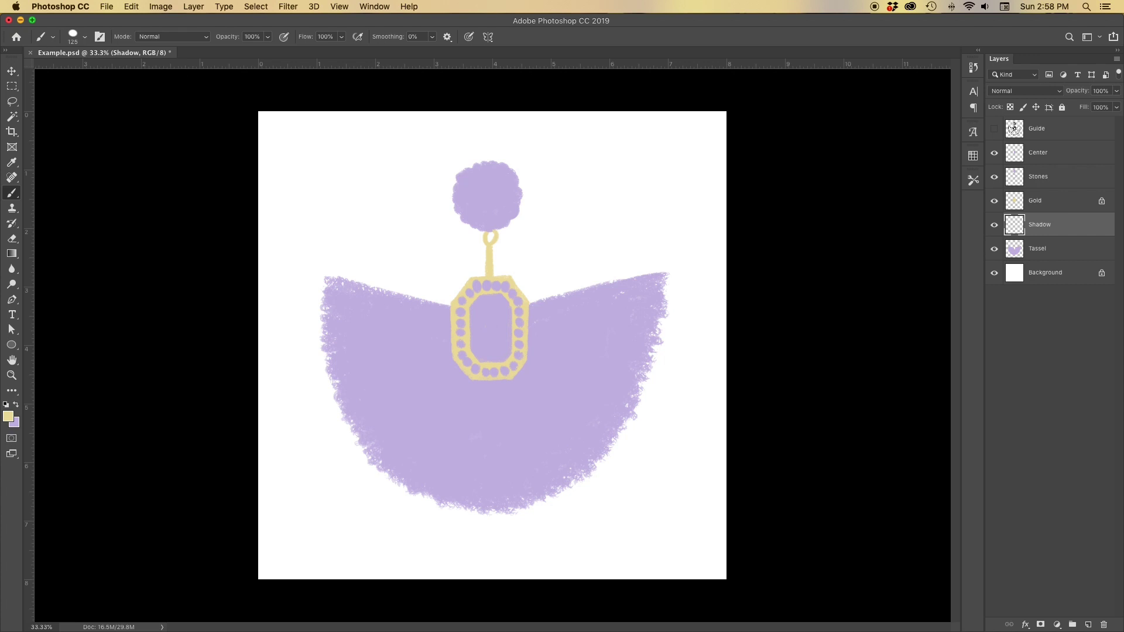
Step: Clip Shadow to Tassel and release it via the Layer menu, then repeat with Option+Cmd+G
{"action": "left_click", "coordinate": [194, 7]}
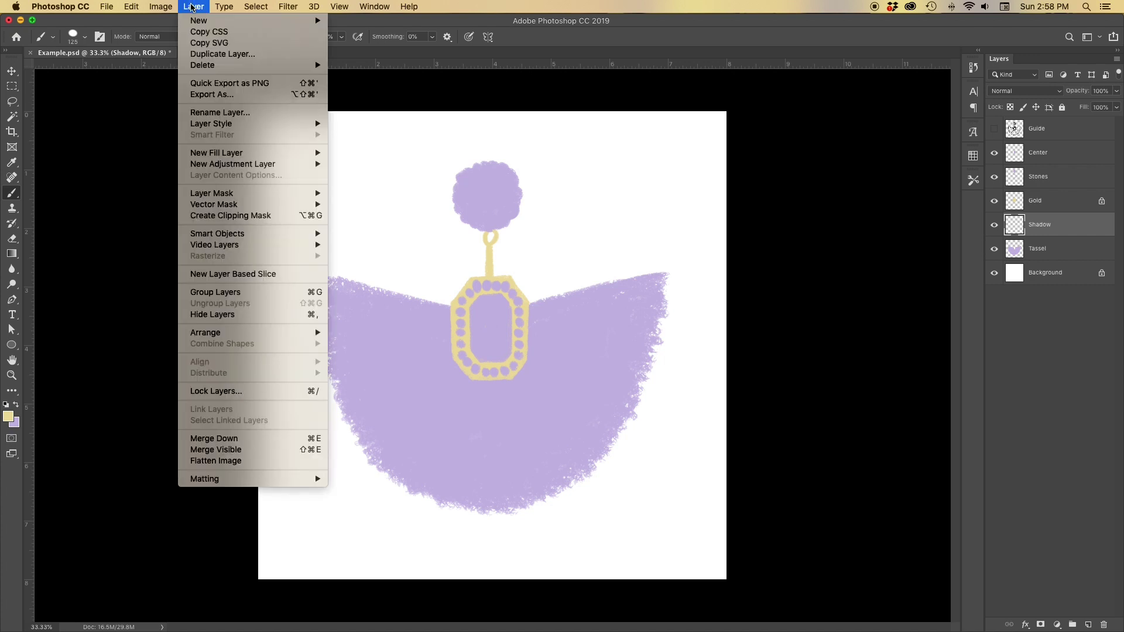
{"action": "left_click", "coordinate": [246, 216]}
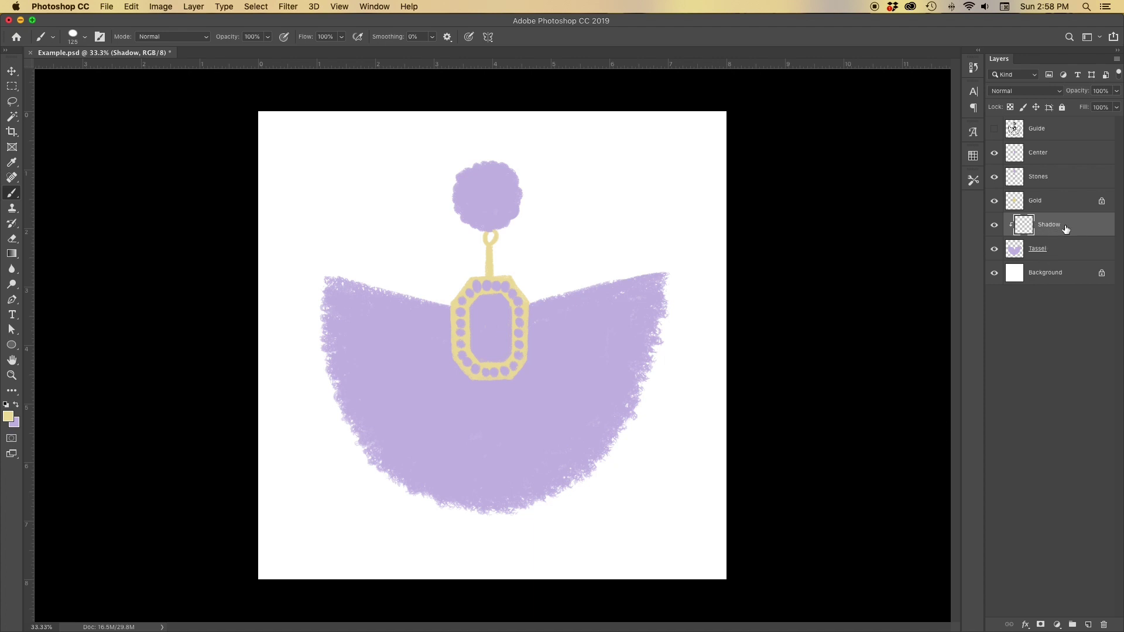
{"action": "left_click", "coordinate": [194, 7]}
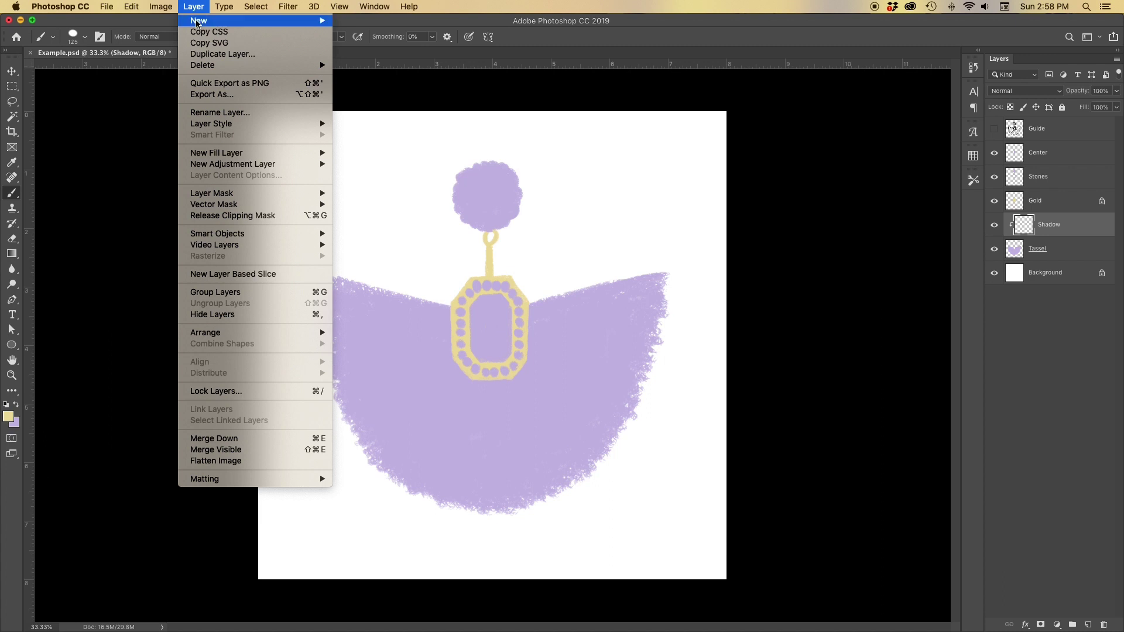
{"action": "left_click", "coordinate": [278, 217]}
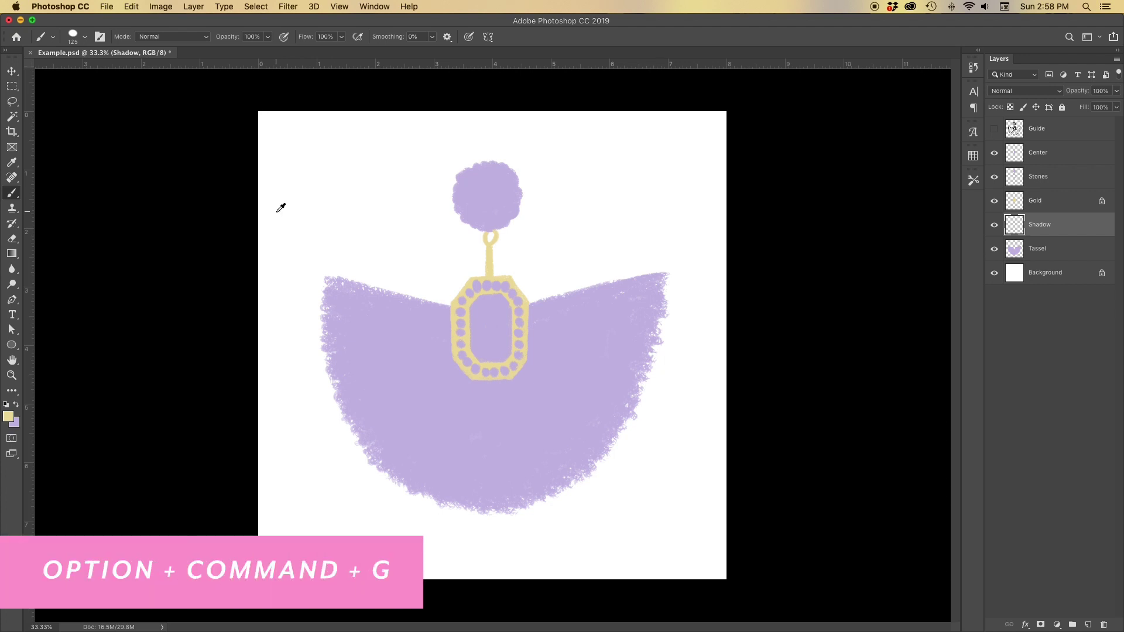
{"action": "key", "text": "alt+super+g"}
{"action": "key", "text": "alt+super+g"}
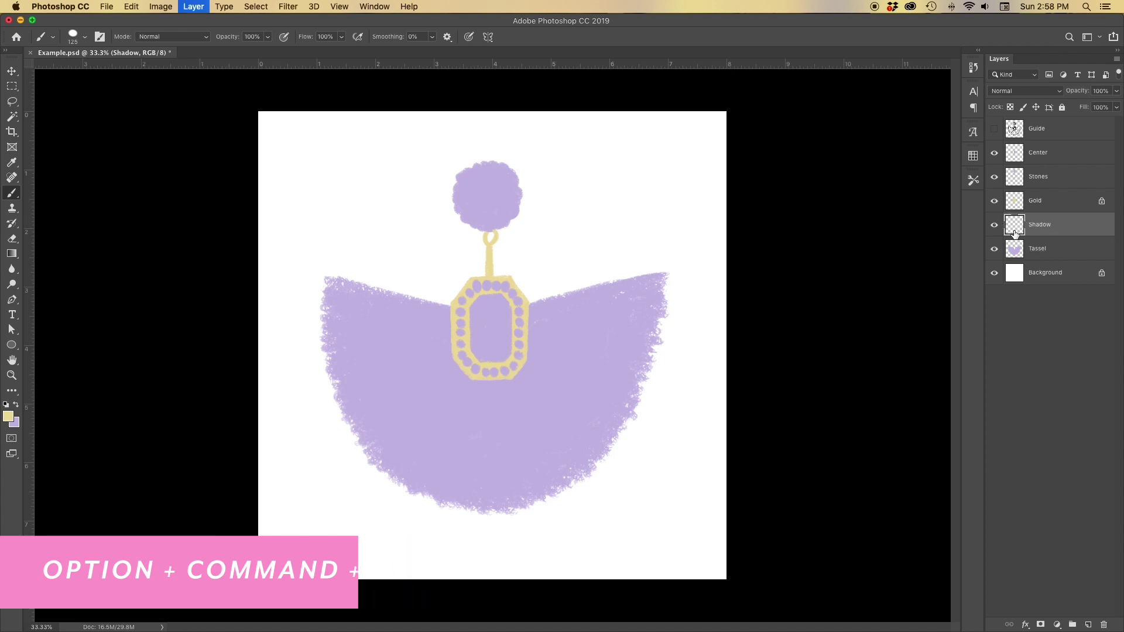
{"action": "key", "text": "alt+super+g"}
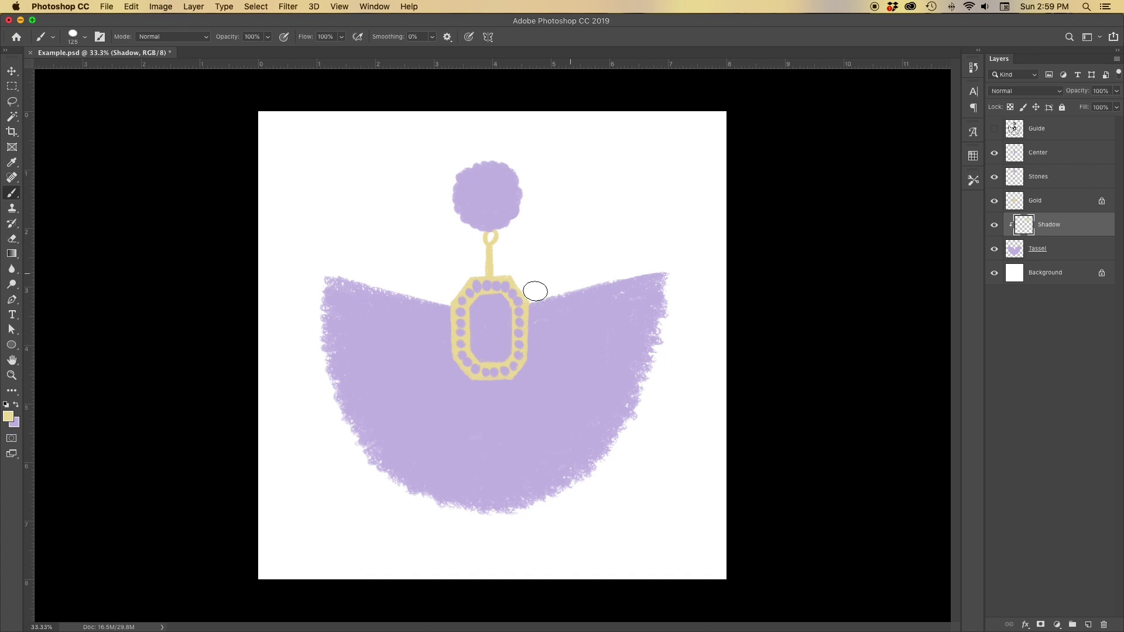
Step: Paint a test stroke across the tassel's right side, unclip to see the spill, then re-clip Shadow to Tassel
{"action": "mouse_move", "coordinate": [517, 304]}
{"action": "left_mouse_down"}
{"action": "mouse_move", "coordinate": [677, 286]}
{"action": "mouse_move", "coordinate": [524, 328]}
{"action": "mouse_move", "coordinate": [635, 363]}
{"action": "mouse_move", "coordinate": [529, 363]}
{"action": "mouse_move", "coordinate": [607, 439]}
{"action": "mouse_move", "coordinate": [517, 416]}
{"action": "mouse_move", "coordinate": [457, 489]}
{"action": "mouse_move", "coordinate": [476, 371]}
{"action": "mouse_move", "coordinate": [363, 471]}
{"action": "left_mouse_up"}
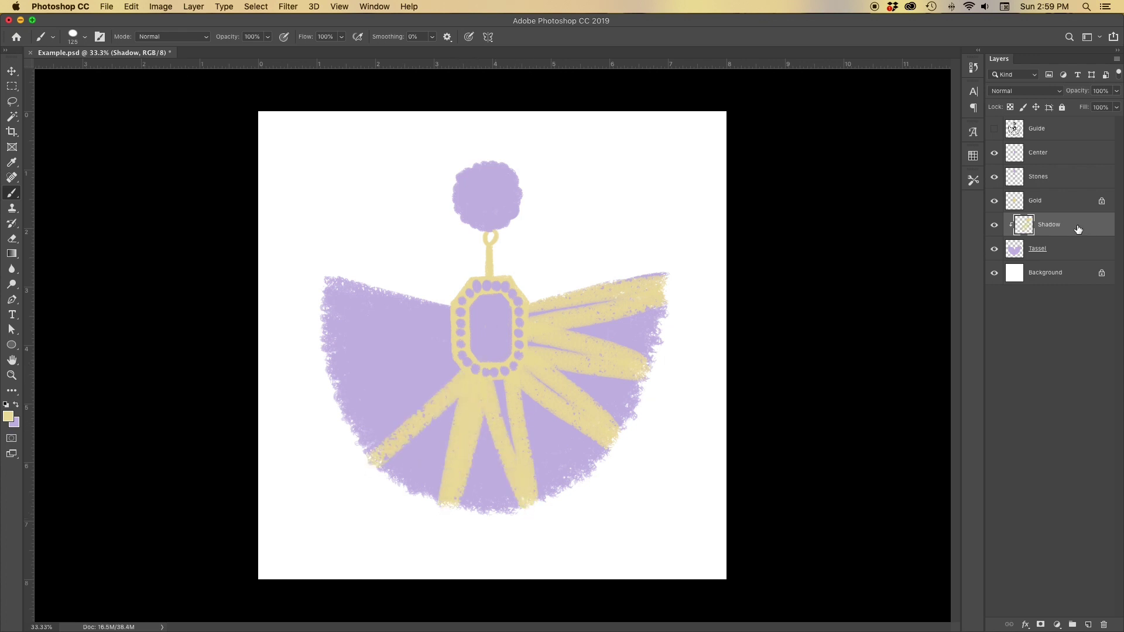
{"action": "key", "text": "super+alt+g"}
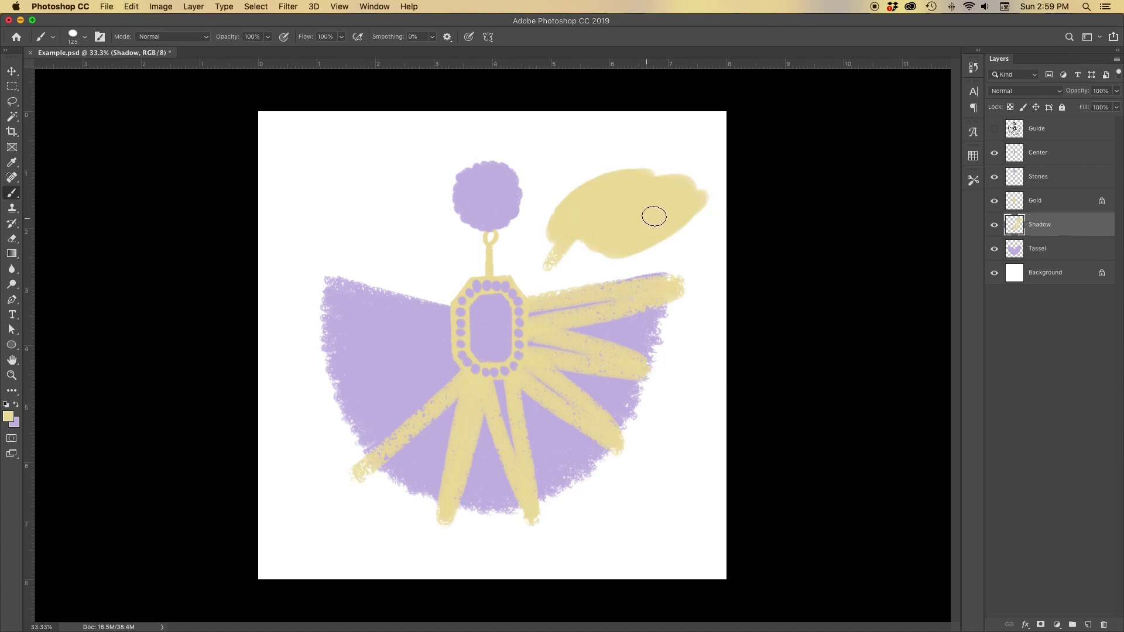
{"action": "key", "text": "super+alt+g"}
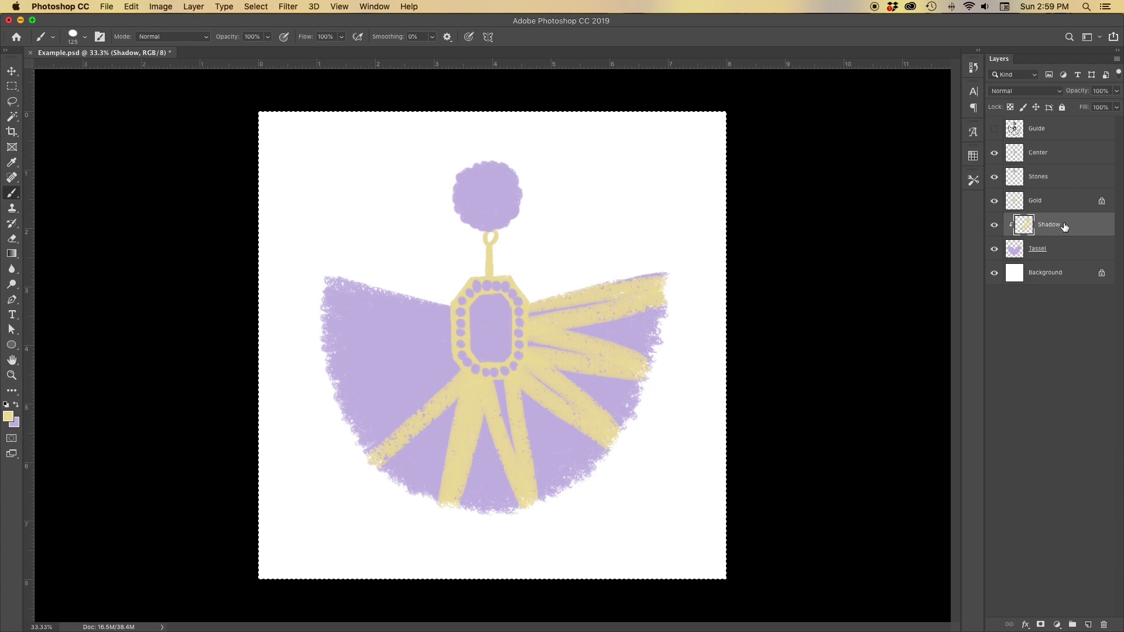
Step: Clear the yellow strokes and set the foreground to a darker shade of the sampled tassel lavender
{"action": "key", "text": "BackSpace"}
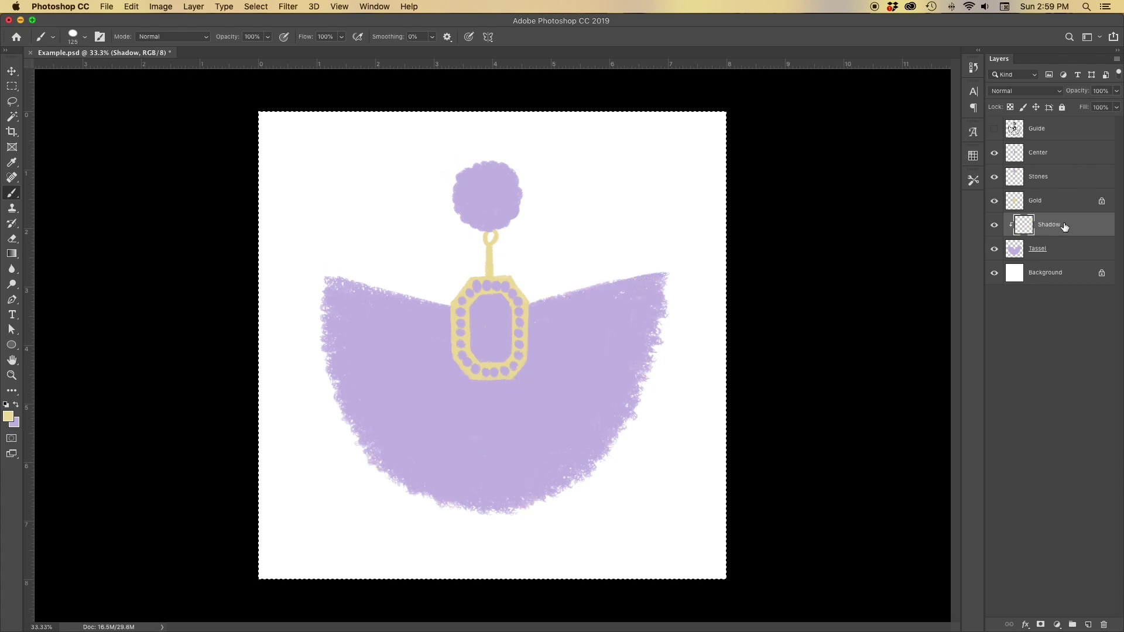
{"action": "key", "text": "super+d"}
{"action": "key", "text": "i"}
{"action": "left_click", "coordinate": [600, 352]}
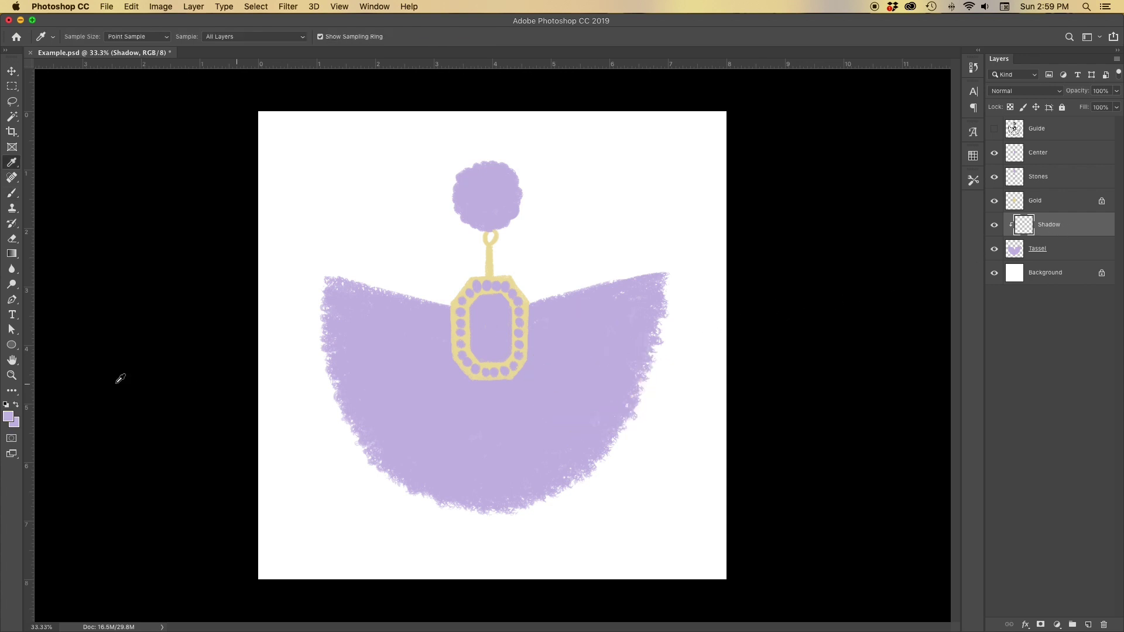
{"action": "left_click", "coordinate": [9, 416]}
{"action": "left_click", "coordinate": [756, 422]}
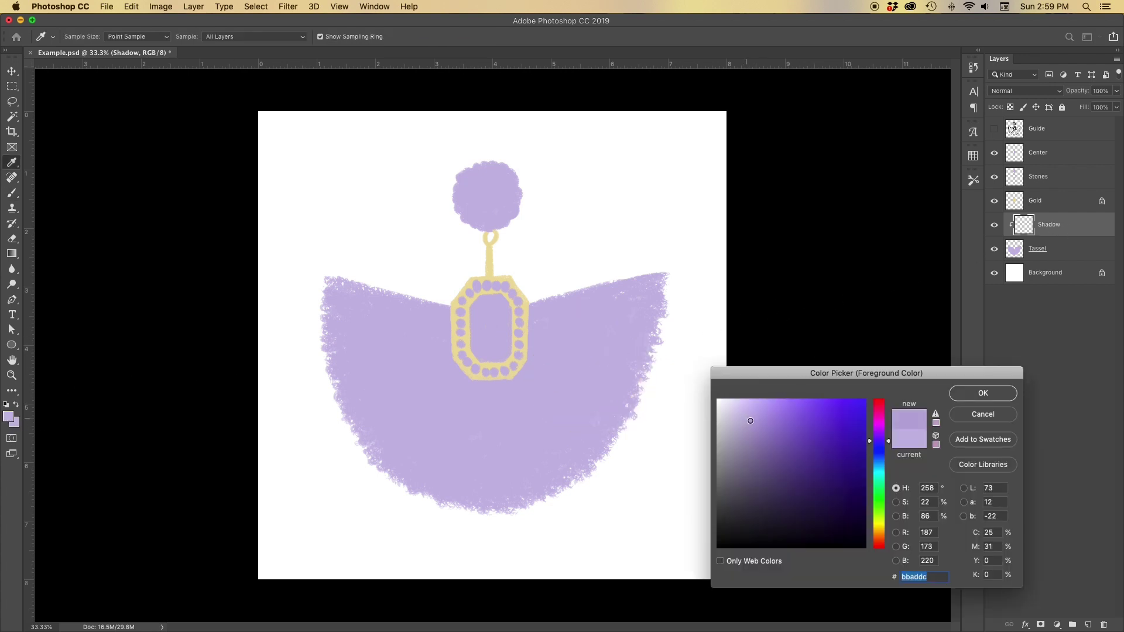
{"action": "left_click", "coordinate": [997, 392]}
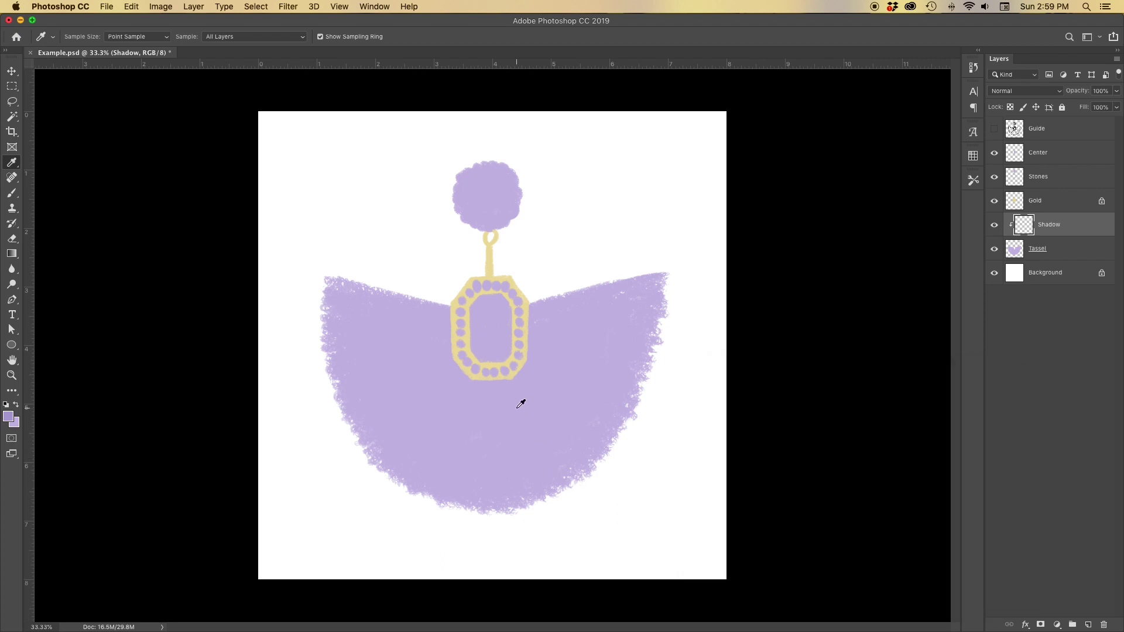
Step: Brush darker lavender stripes fanning right and left from the gold octagon across the tassel
{"action": "key", "text": "b"}
{"action": "mouse_move", "coordinate": [504, 380]}
{"action": "left_mouse_down"}
{"action": "mouse_move", "coordinate": [518, 507]}
{"action": "mouse_move", "coordinate": [583, 468]}
{"action": "left_mouse_up"}
{"action": "left_click_drag", "start_coordinate": [517, 363], "coordinate": [612, 452]}
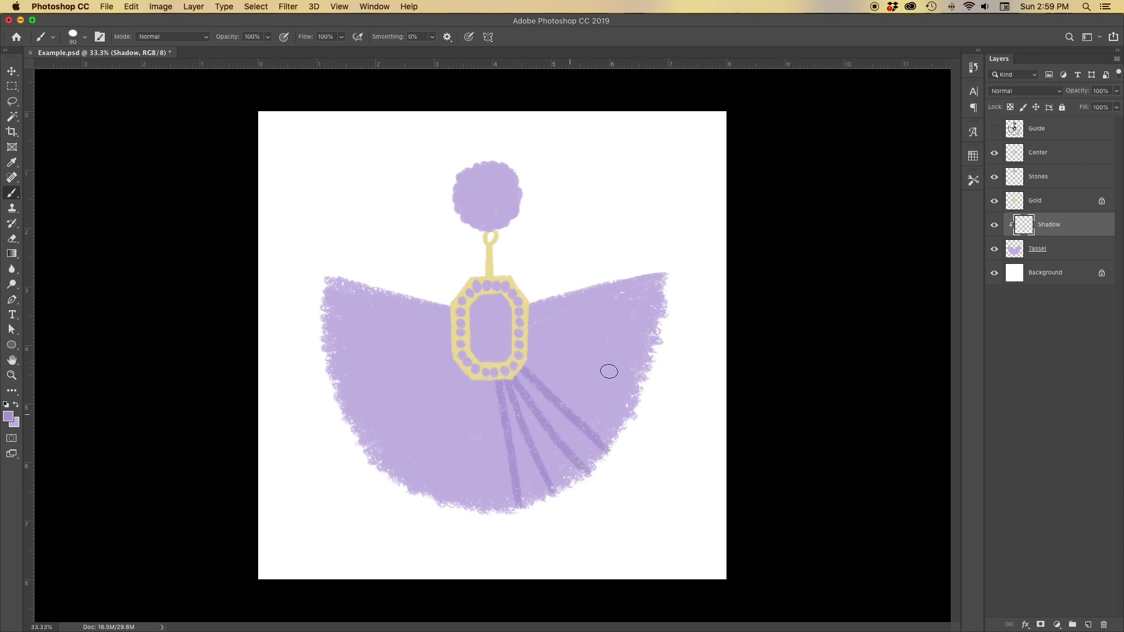
{"action": "left_click_drag", "start_coordinate": [529, 364], "coordinate": [620, 423]}
{"action": "mouse_move", "coordinate": [515, 349]}
{"action": "left_mouse_down"}
{"action": "mouse_move", "coordinate": [635, 403]}
{"action": "mouse_move", "coordinate": [645, 368]}
{"action": "left_mouse_up"}
{"action": "left_click_drag", "start_coordinate": [518, 327], "coordinate": [655, 328]}
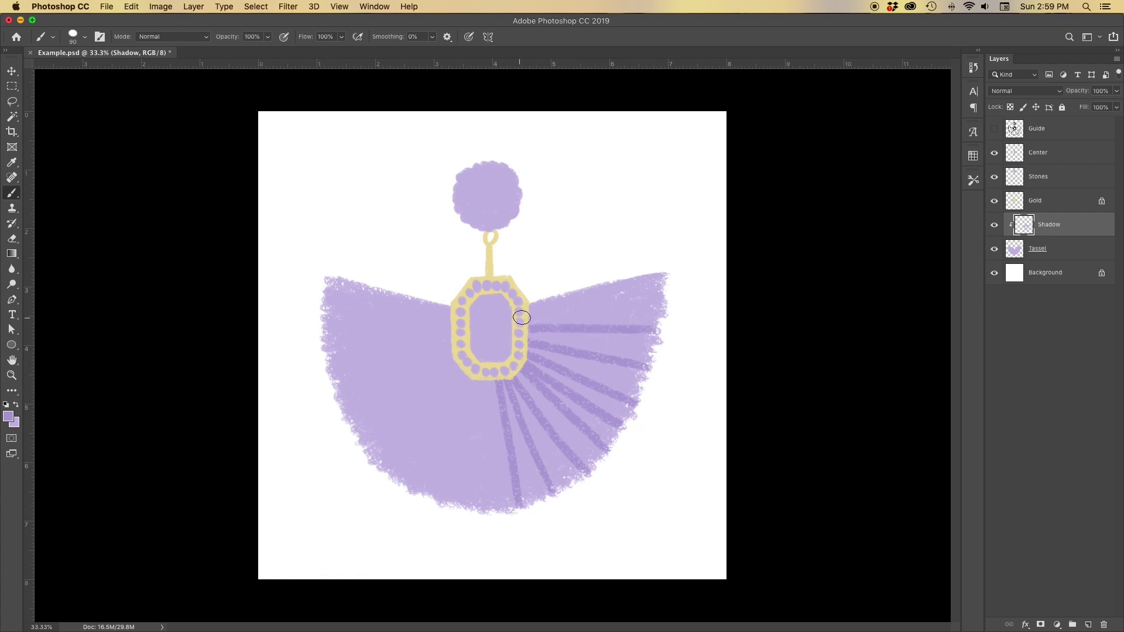
{"action": "left_click_drag", "start_coordinate": [521, 317], "coordinate": [660, 293]}
{"action": "mouse_move", "coordinate": [486, 377]}
{"action": "left_mouse_down"}
{"action": "mouse_move", "coordinate": [482, 509]}
{"action": "mouse_move", "coordinate": [439, 502]}
{"action": "left_mouse_up"}
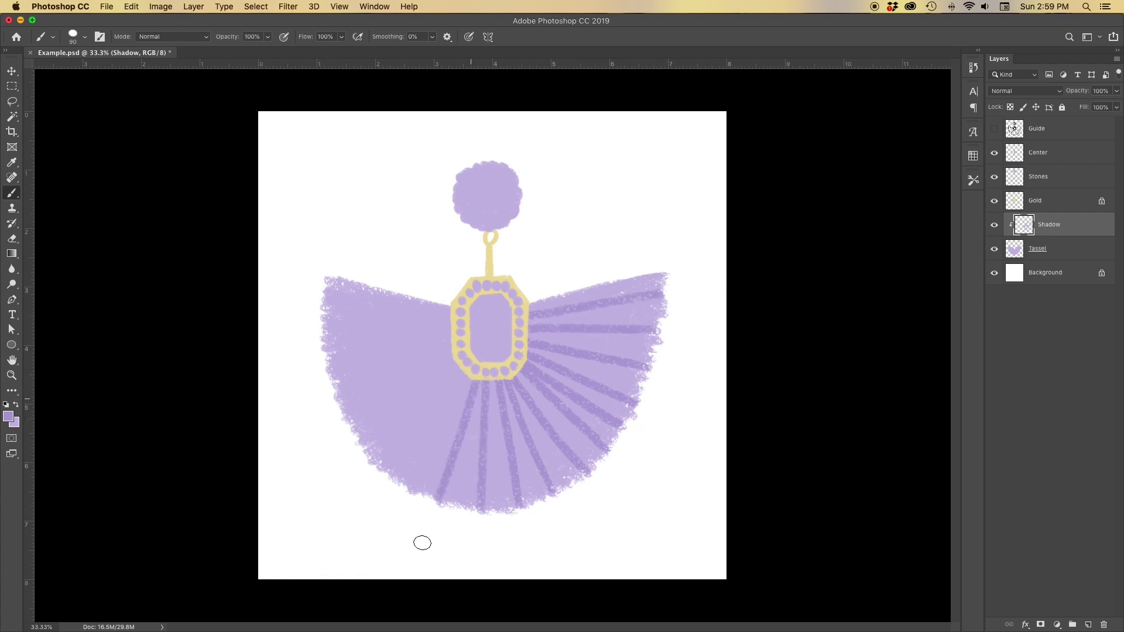
{"action": "mouse_move", "coordinate": [466, 378]}
{"action": "left_mouse_down"}
{"action": "mouse_move", "coordinate": [404, 484]}
{"action": "mouse_move", "coordinate": [368, 449]}
{"action": "left_mouse_up"}
{"action": "left_click_drag", "start_coordinate": [468, 351], "coordinate": [408, 372]}
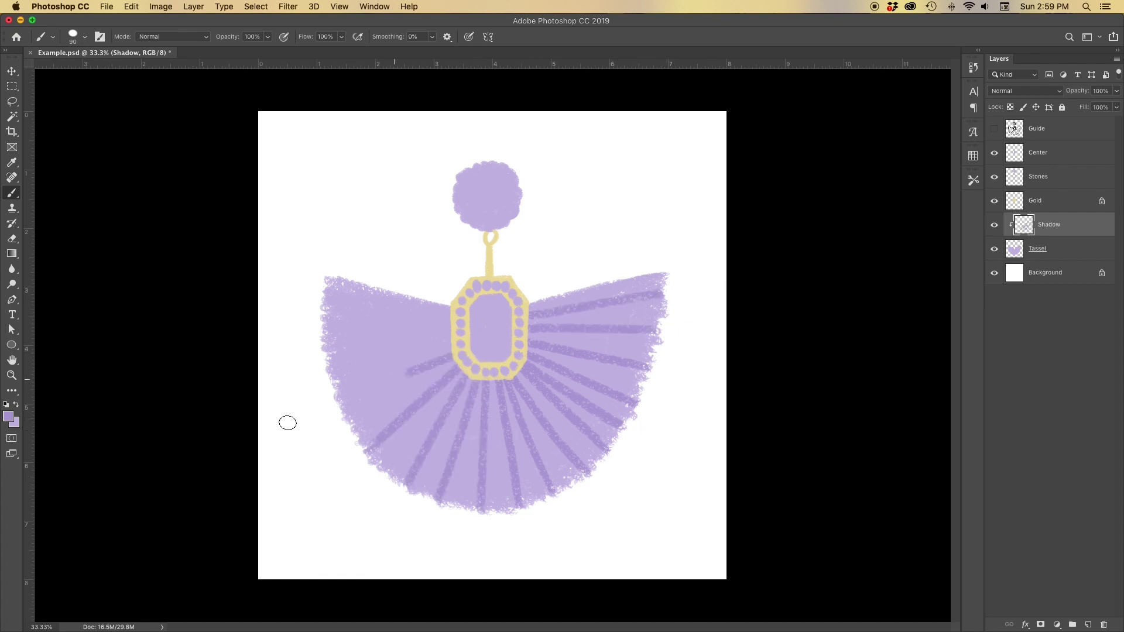
{"action": "mouse_move", "coordinate": [465, 346]}
{"action": "left_mouse_down"}
{"action": "mouse_move", "coordinate": [325, 358]}
{"action": "mouse_move", "coordinate": [363, 327]}
{"action": "mouse_move", "coordinate": [323, 324]}
{"action": "left_mouse_up"}
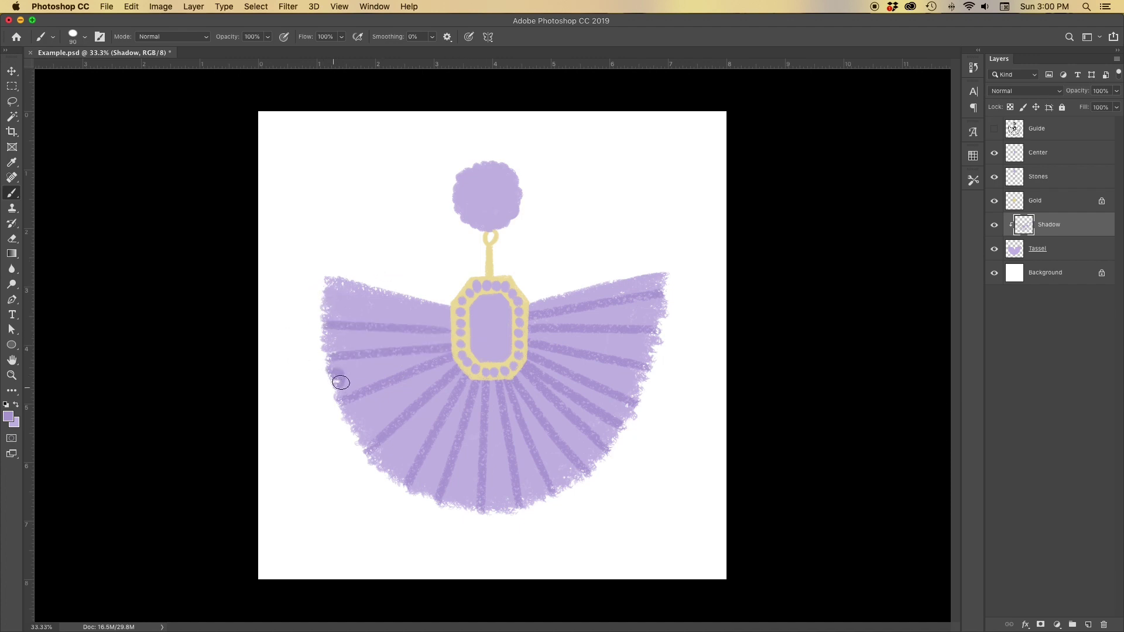
Step: Add a stripe along the top-left tassel wing, undoing a stray patch at the left edge
{"action": "mouse_move", "coordinate": [341, 382]}
{"action": "left_mouse_down"}
{"action": "mouse_move", "coordinate": [335, 369]}
{"action": "mouse_move", "coordinate": [339, 391]}
{"action": "left_mouse_up"}
{"action": "key", "text": "super+z"}
{"action": "left_click", "coordinate": [326, 291], "text": "shift"}
{"action": "key", "text": "super+z"}
{"action": "key", "text": "super+shift+z"}
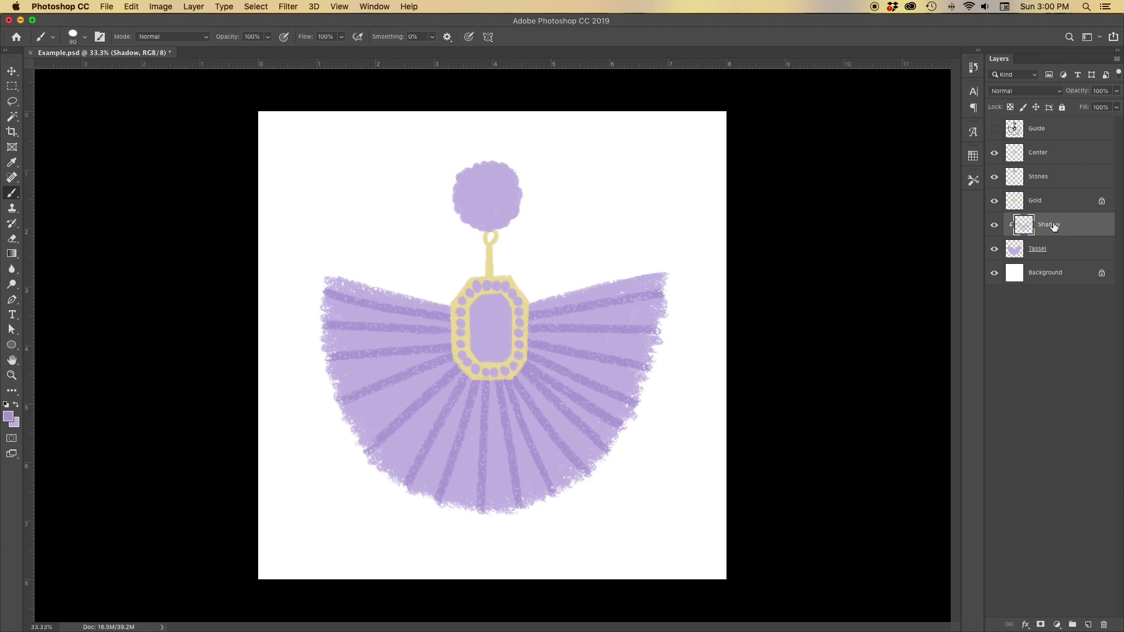
Step: Lock the Shadow layer's transparent pixels and set the foreground colour to #9582c2
{"action": "left_click", "coordinate": [1010, 107]}
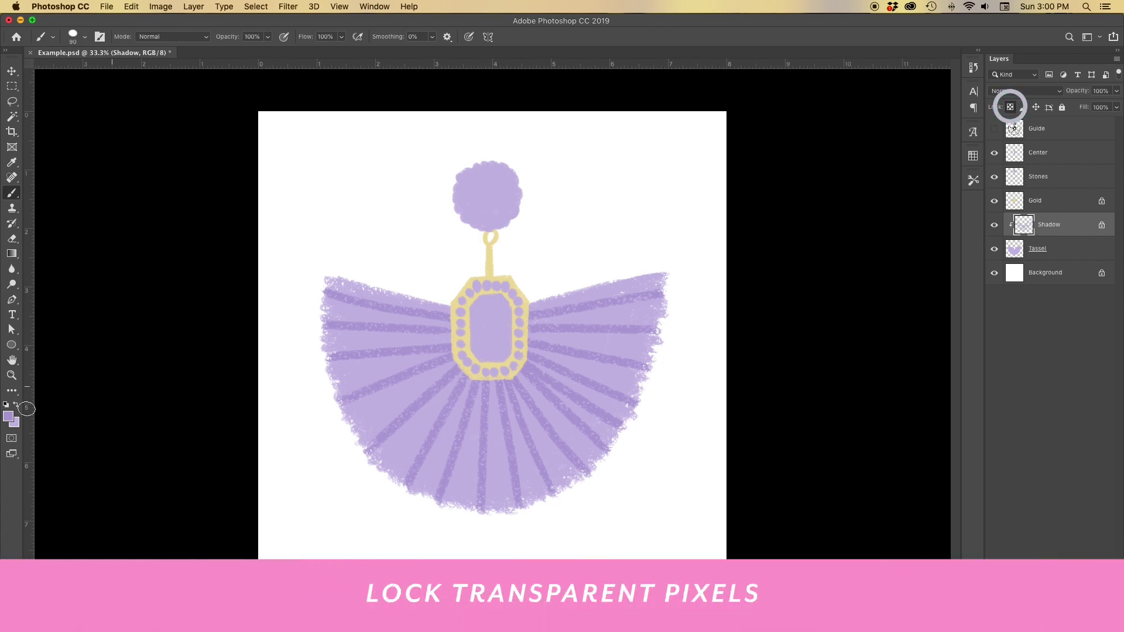
{"action": "left_click", "coordinate": [8, 416]}
{"action": "left_click", "coordinate": [766, 434]}
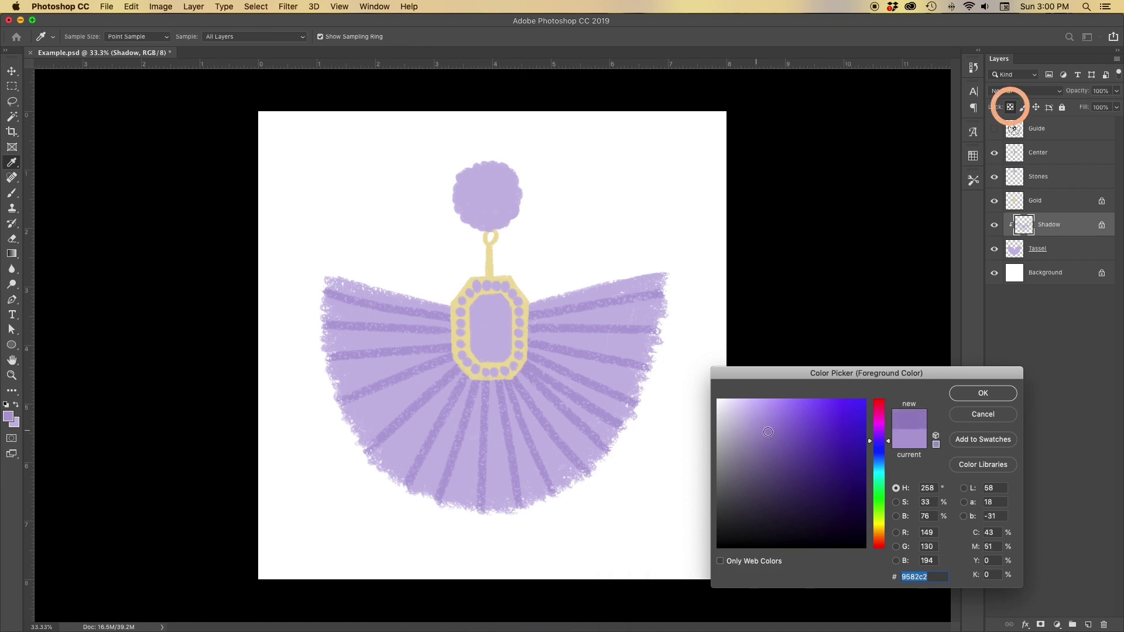
{"action": "left_click", "coordinate": [982, 393]}
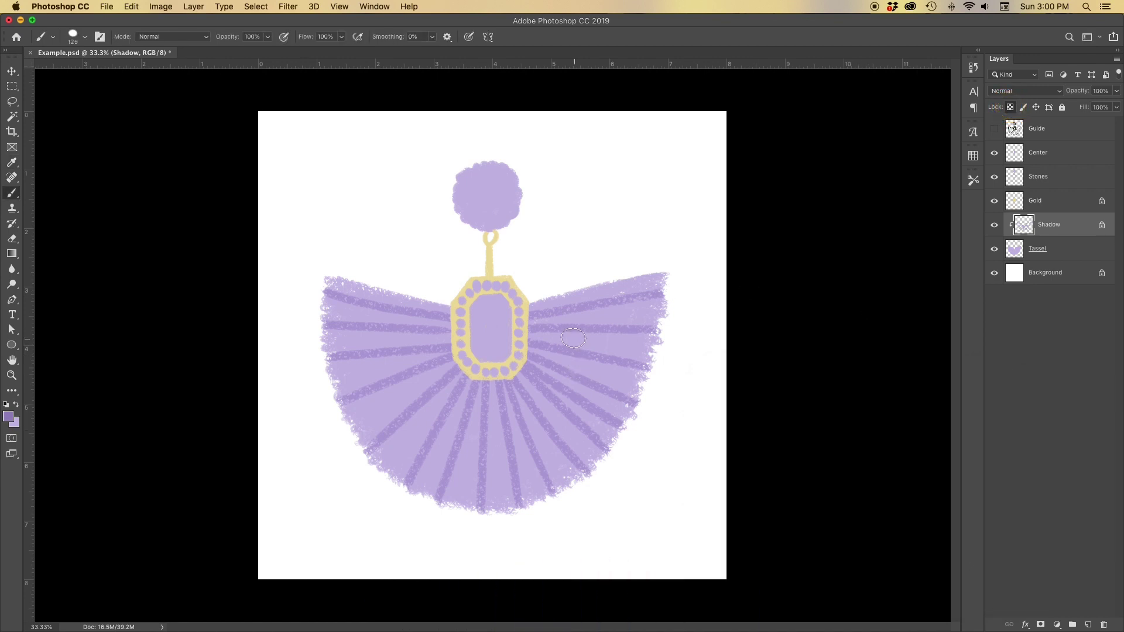
Step: Darken the right-hand stripes beside the gem out to the tassel's edge
{"action": "mouse_move", "coordinate": [538, 347]}
{"action": "left_mouse_down"}
{"action": "mouse_move", "coordinate": [550, 331]}
{"action": "mouse_move", "coordinate": [650, 364]}
{"action": "left_mouse_up"}
{"action": "left_click_drag", "start_coordinate": [583, 329], "coordinate": [669, 332]}
{"action": "left_click_drag", "start_coordinate": [553, 309], "coordinate": [664, 293]}
{"action": "mouse_move", "coordinate": [527, 365]}
{"action": "left_mouse_down"}
{"action": "mouse_move", "coordinate": [644, 408]}
{"action": "mouse_move", "coordinate": [634, 431]}
{"action": "mouse_move", "coordinate": [579, 418]}
{"action": "mouse_move", "coordinate": [614, 465]}
{"action": "mouse_move", "coordinate": [557, 501]}
{"action": "mouse_move", "coordinate": [504, 435]}
{"action": "mouse_move", "coordinate": [518, 507]}
{"action": "left_mouse_up"}
Step: Darken the lower-centre, lower-left, left and top-left stripes from the gem
{"action": "mouse_move", "coordinate": [487, 380]}
{"action": "left_mouse_down"}
{"action": "mouse_move", "coordinate": [477, 518]}
{"action": "mouse_move", "coordinate": [434, 504]}
{"action": "left_mouse_up"}
{"action": "left_click_drag", "start_coordinate": [456, 389], "coordinate": [411, 490]}
{"action": "left_click_drag", "start_coordinate": [467, 355], "coordinate": [357, 459]}
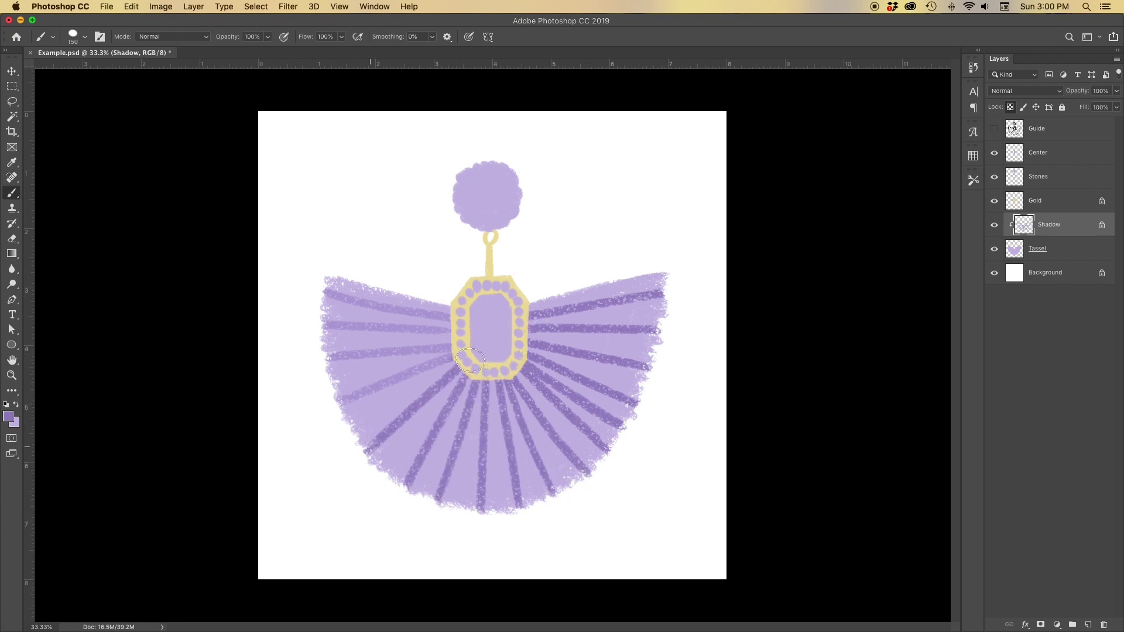
{"action": "left_click_drag", "start_coordinate": [322, 402], "coordinate": [388, 375]}
{"action": "left_click_drag", "start_coordinate": [468, 346], "coordinate": [326, 361]}
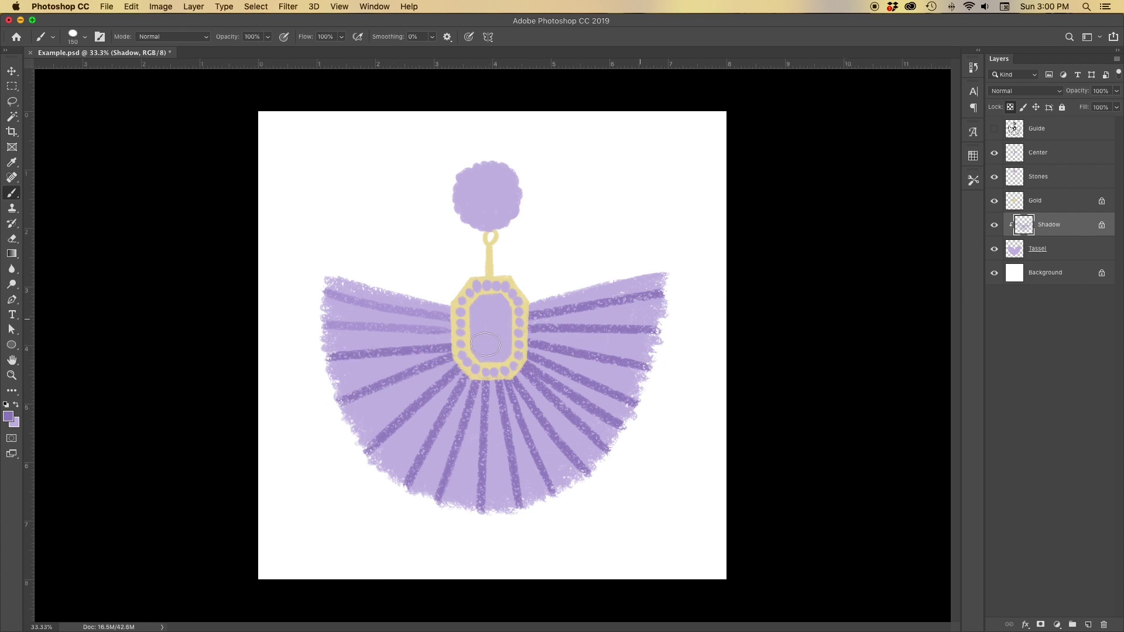
{"action": "left_click_drag", "start_coordinate": [468, 340], "coordinate": [306, 326]}
{"action": "left_click_drag", "start_coordinate": [453, 312], "coordinate": [324, 287]}
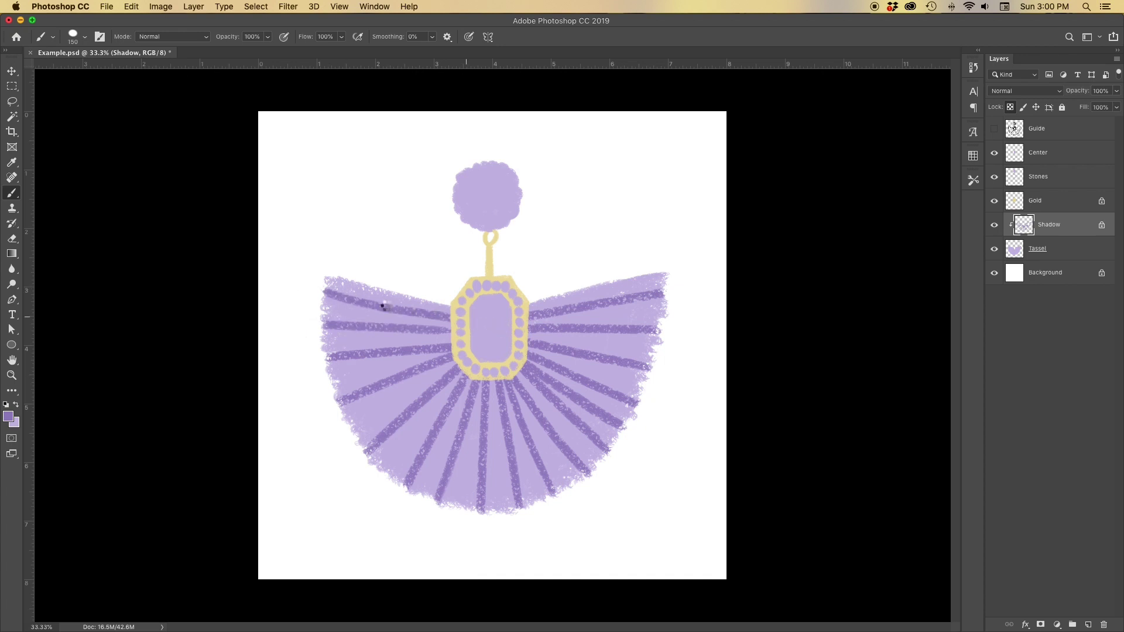